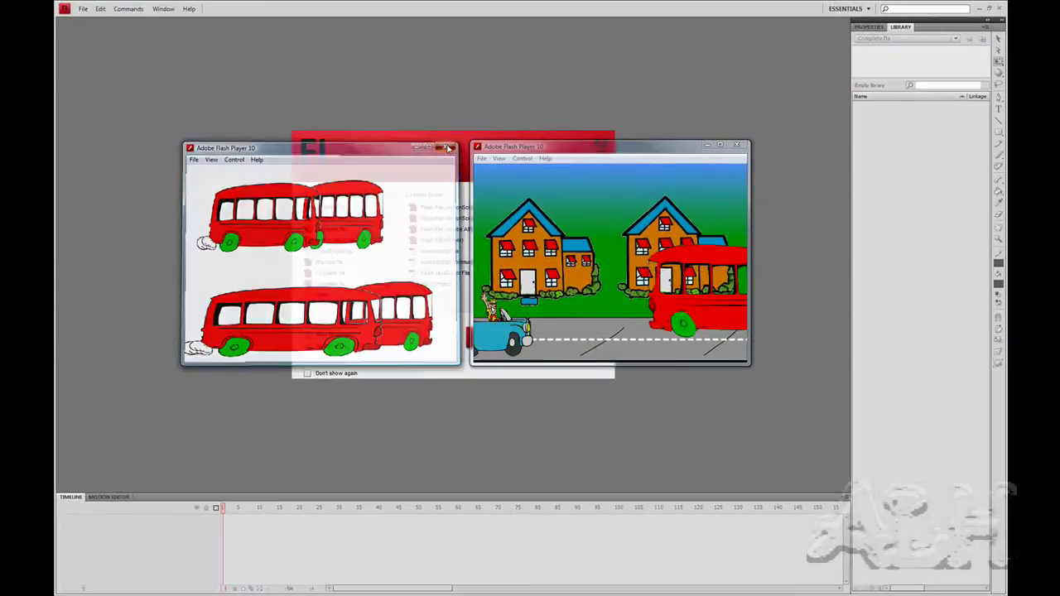
Close the sample player windows and create a new blank Flash document
left_click(737, 145)
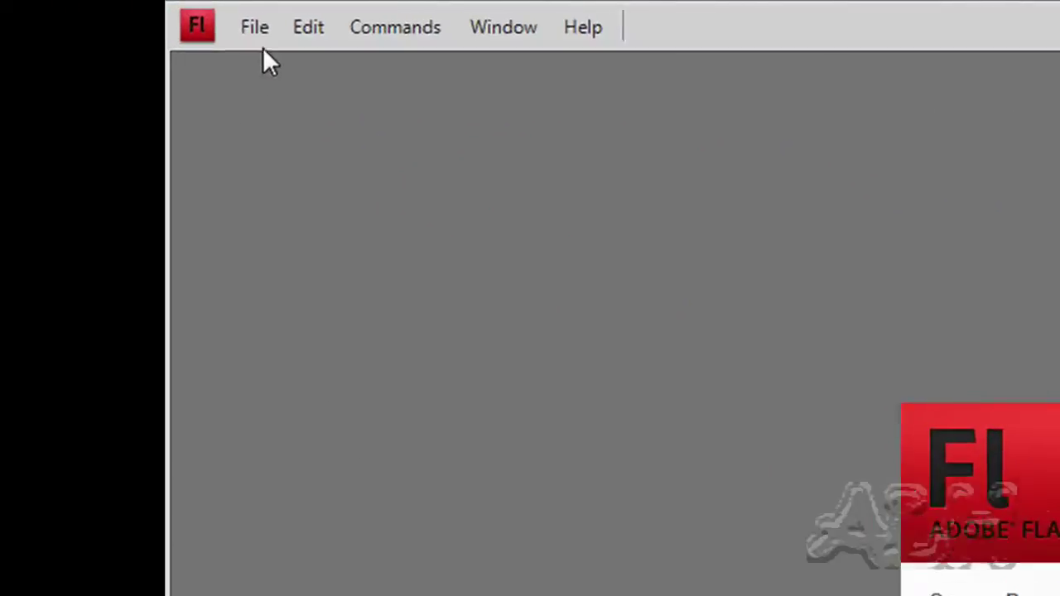
left_click(131, 18)
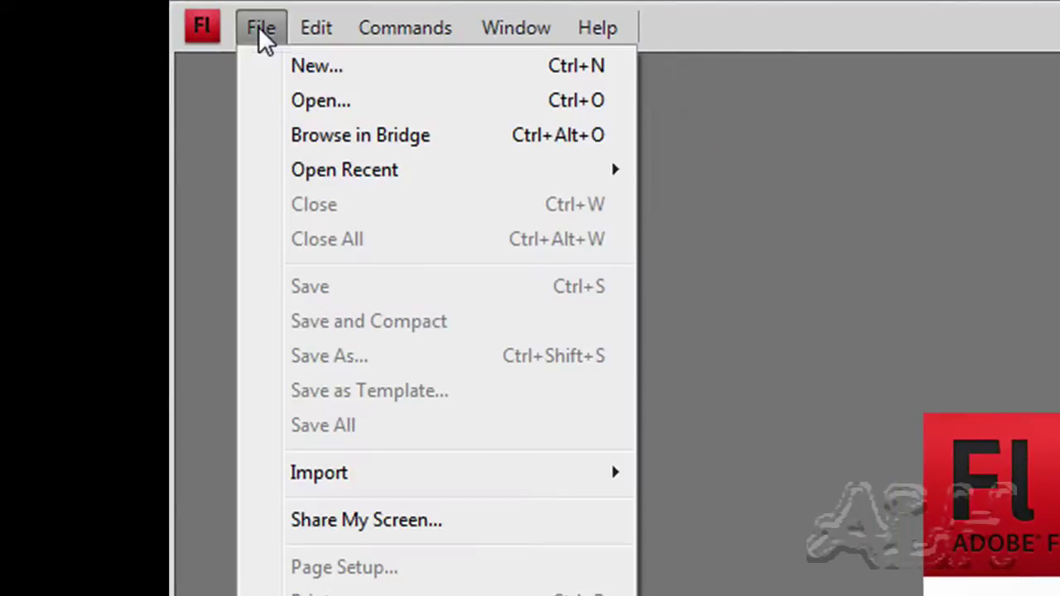
left_click(291, 57)
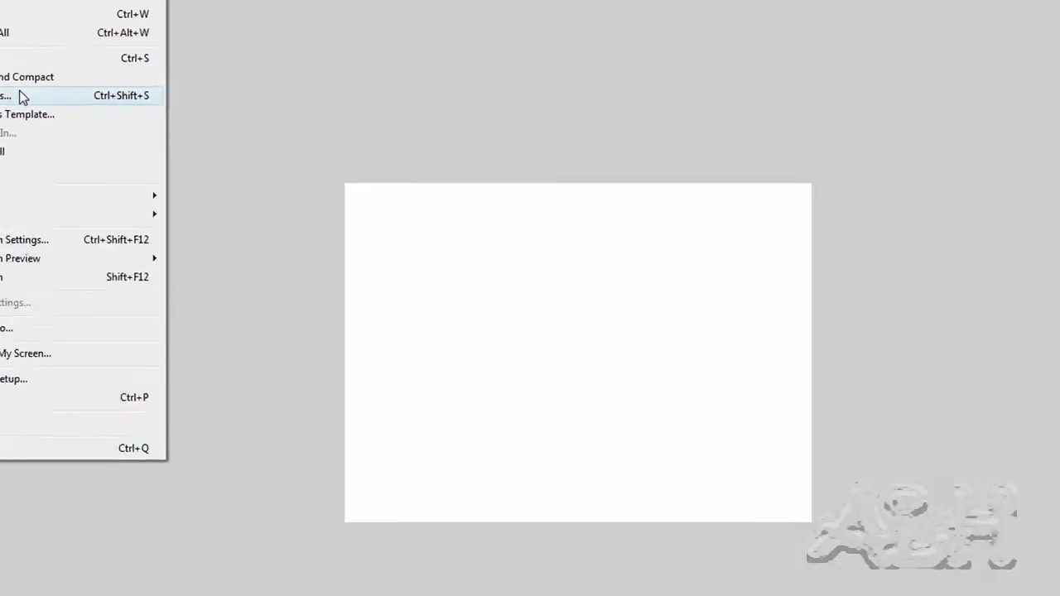
Save the new document as Practice.fla
left_click(236, 207)
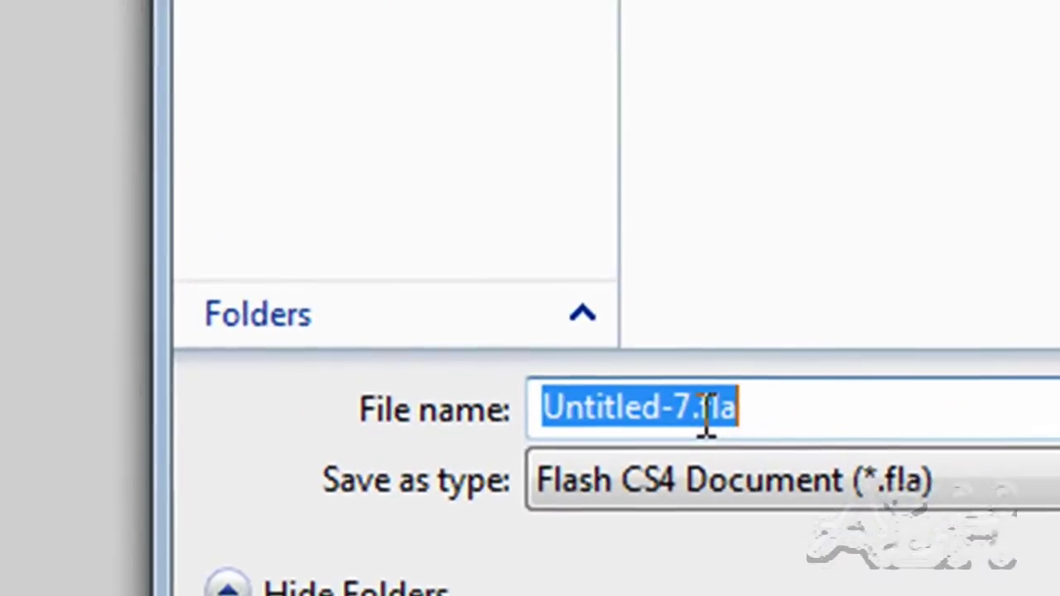
type("Pra")
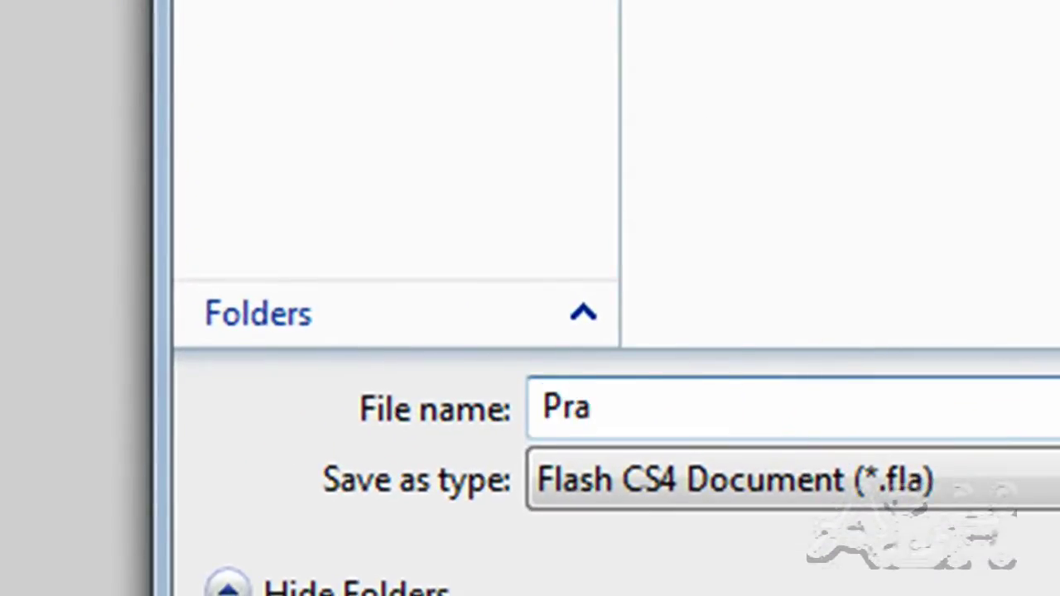
type("ctice")
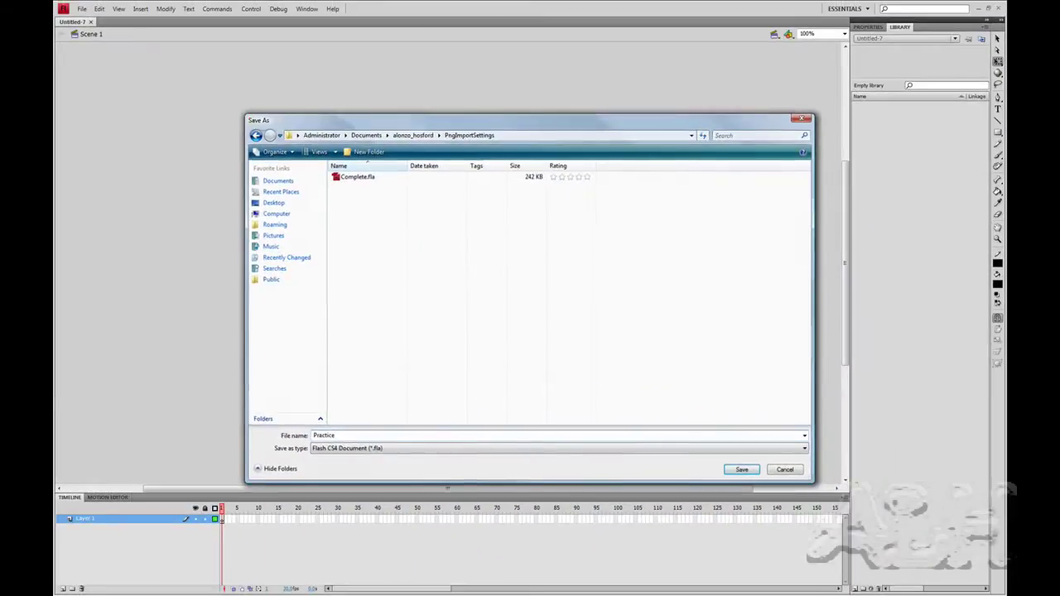
key("Return")
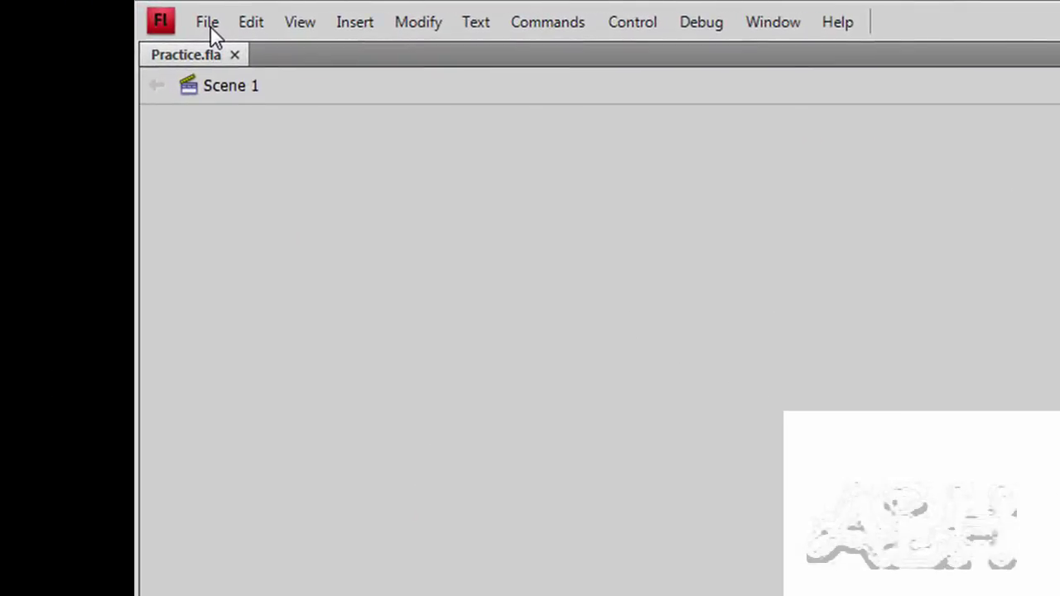
Import bus_8.png into the library using File > Import to Library
left_click(83, 9)
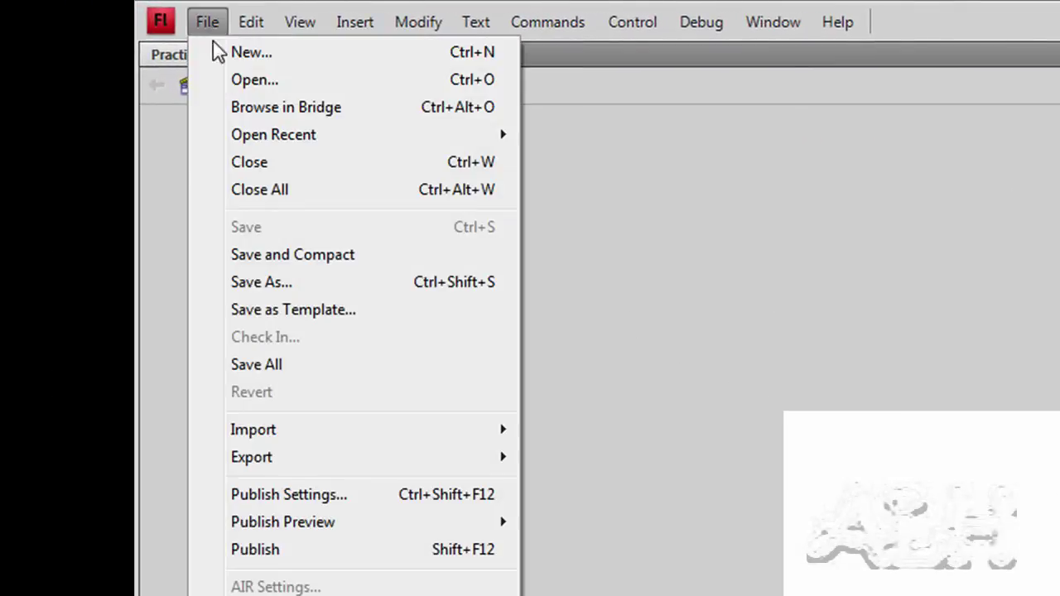
mouse_move(386, 440)
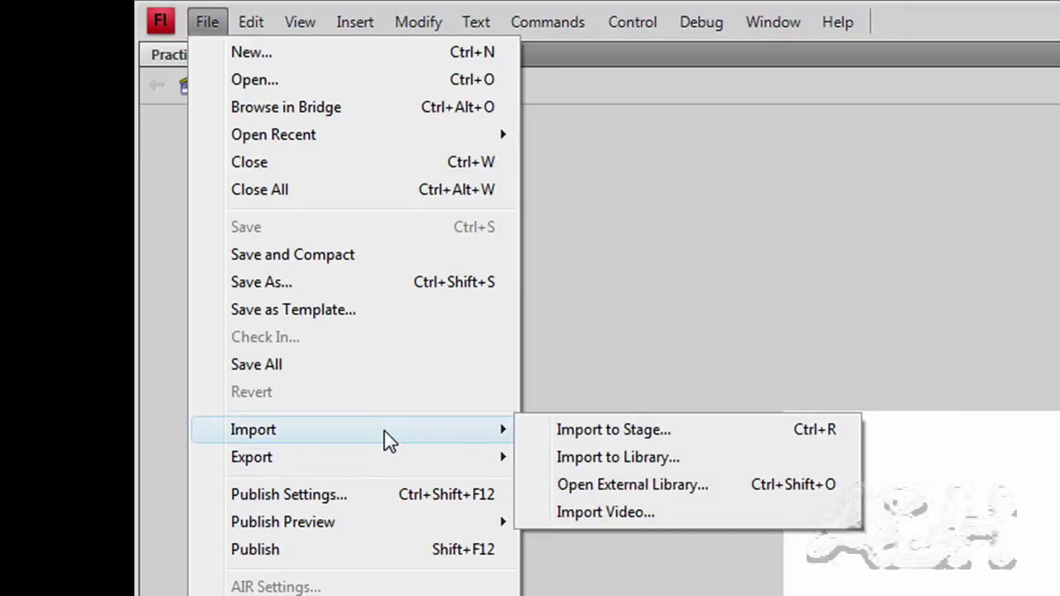
left_click(643, 458)
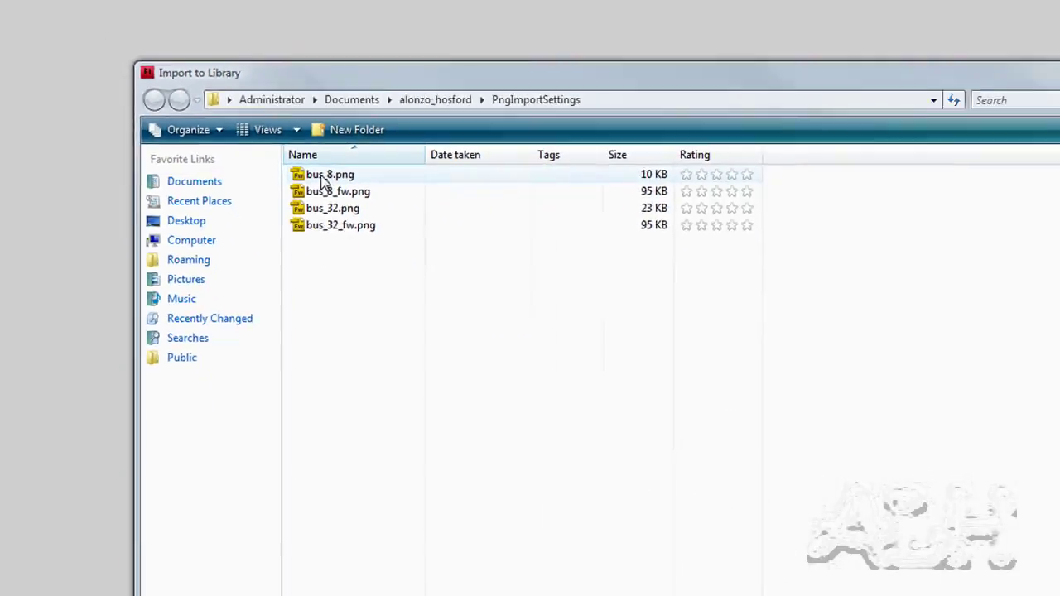
left_click(560, 300)
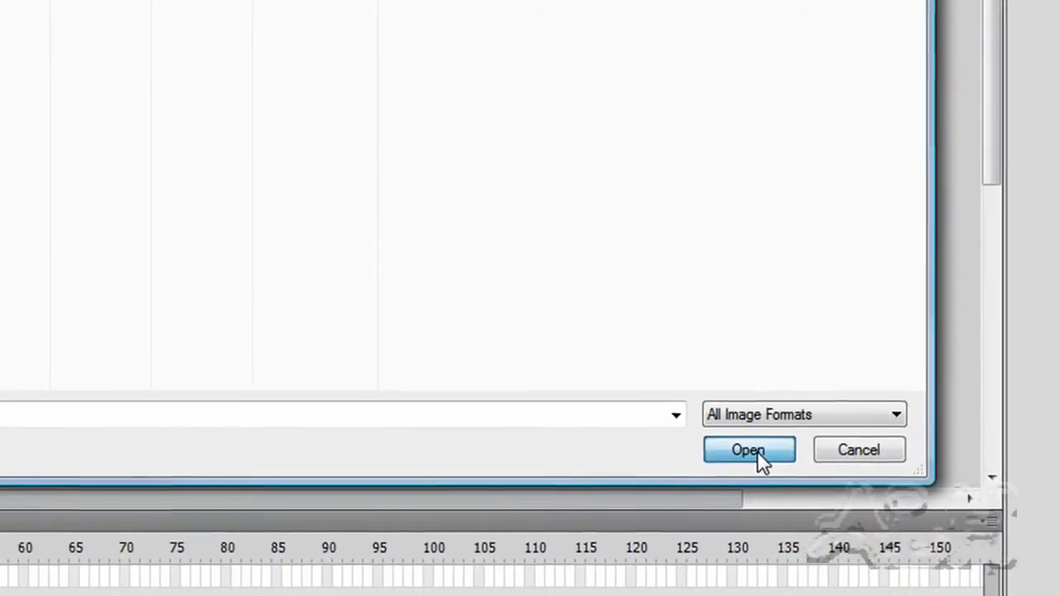
left_click(744, 458)
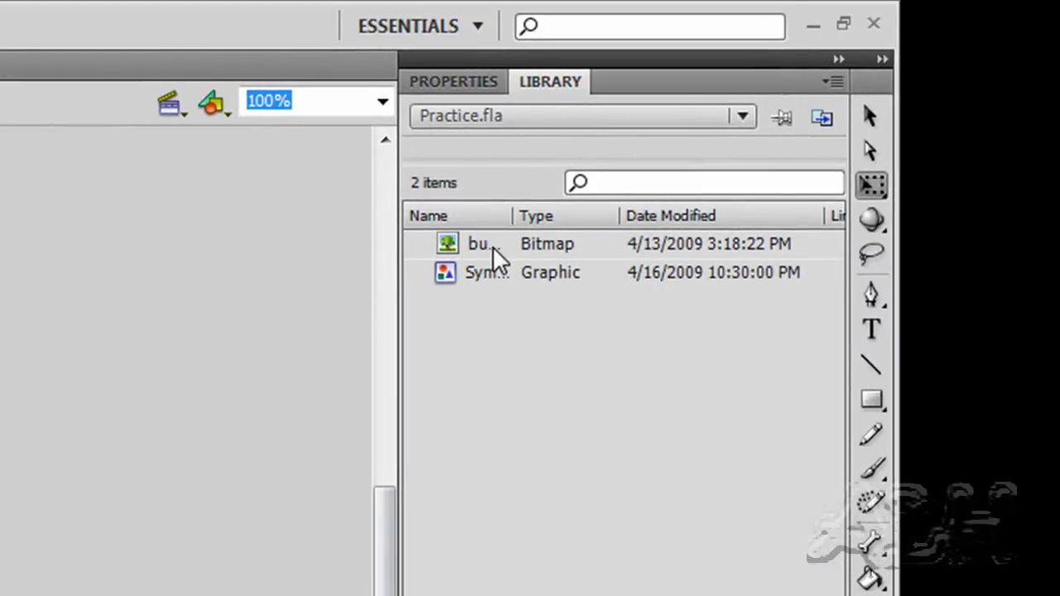
Preview the bus_8.png bitmap and its generated graphic symbol in the Library panel
left_click(449, 243)
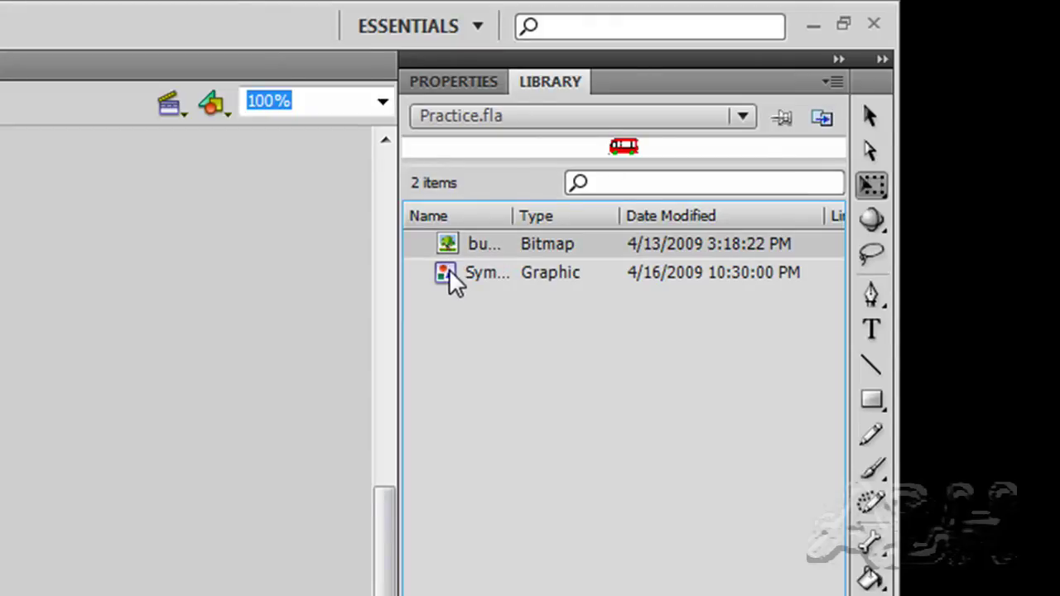
left_click(449, 270)
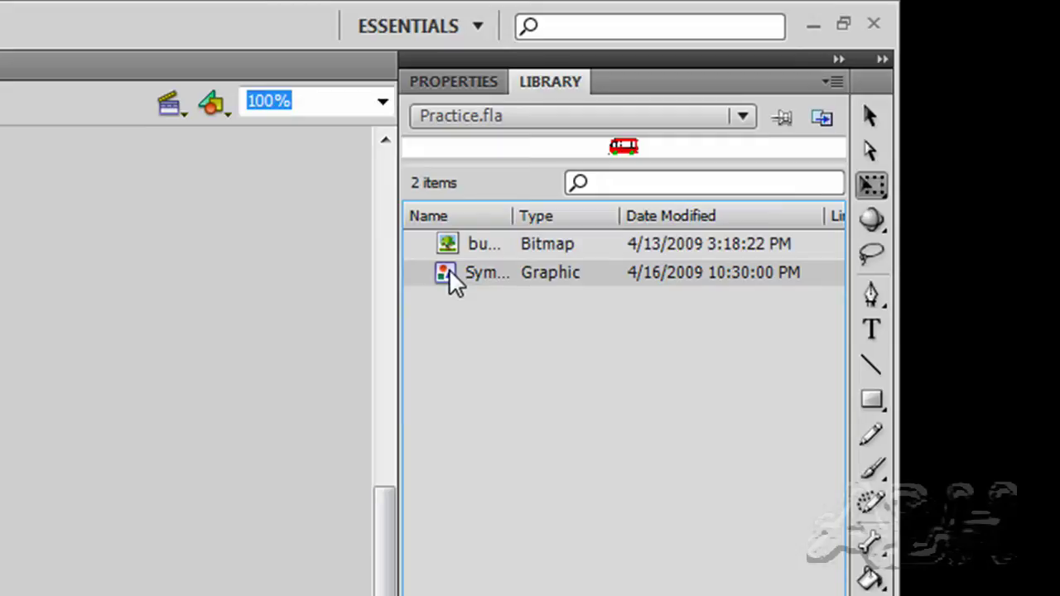
left_click(549, 242)
left_click(548, 266)
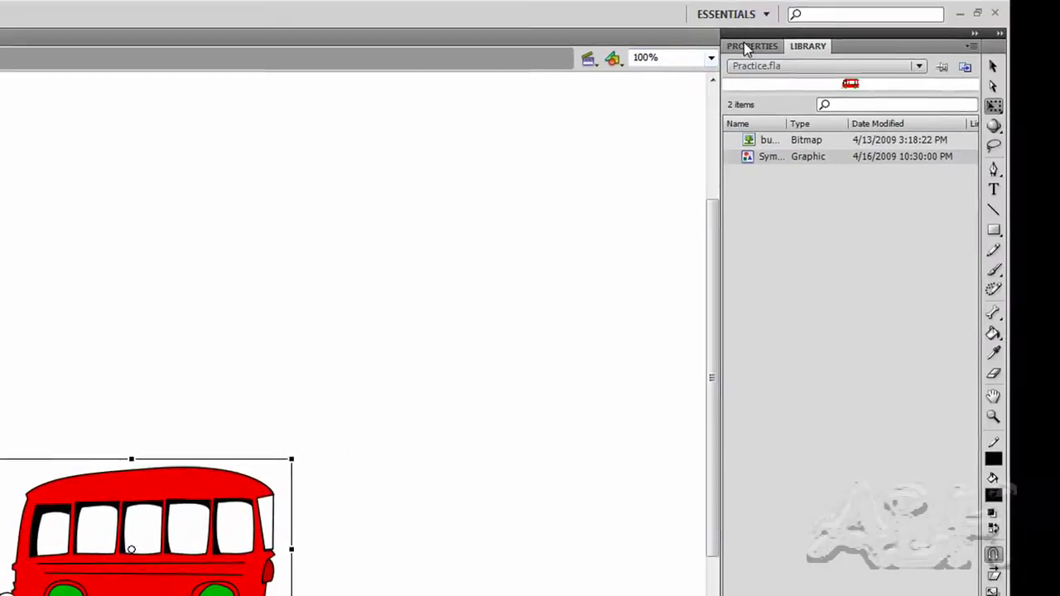
Inspect the bus instance's properties, then return to the Library's use counts
left_click(744, 46)
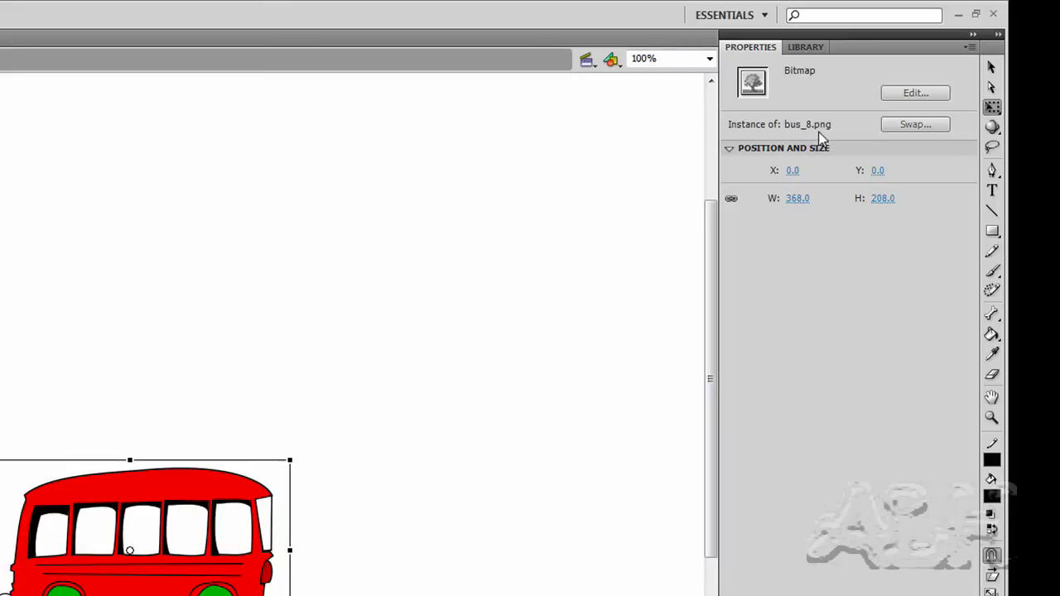
left_click(805, 47)
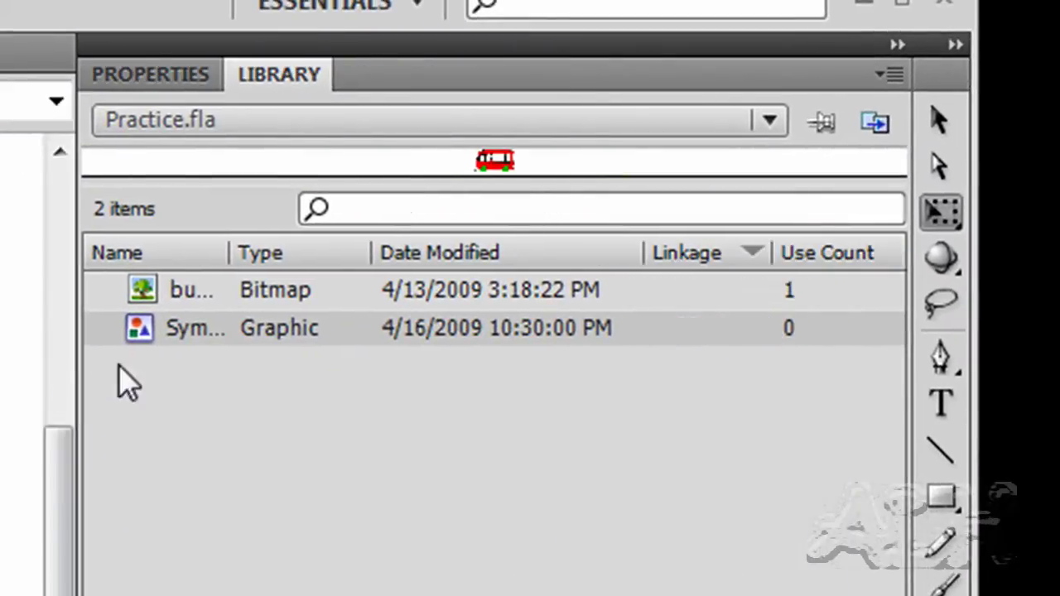
Widen the Library name column and rename Symbol 1 to 'Bus PNG 8'
left_click_drag(229, 251, 469, 247)
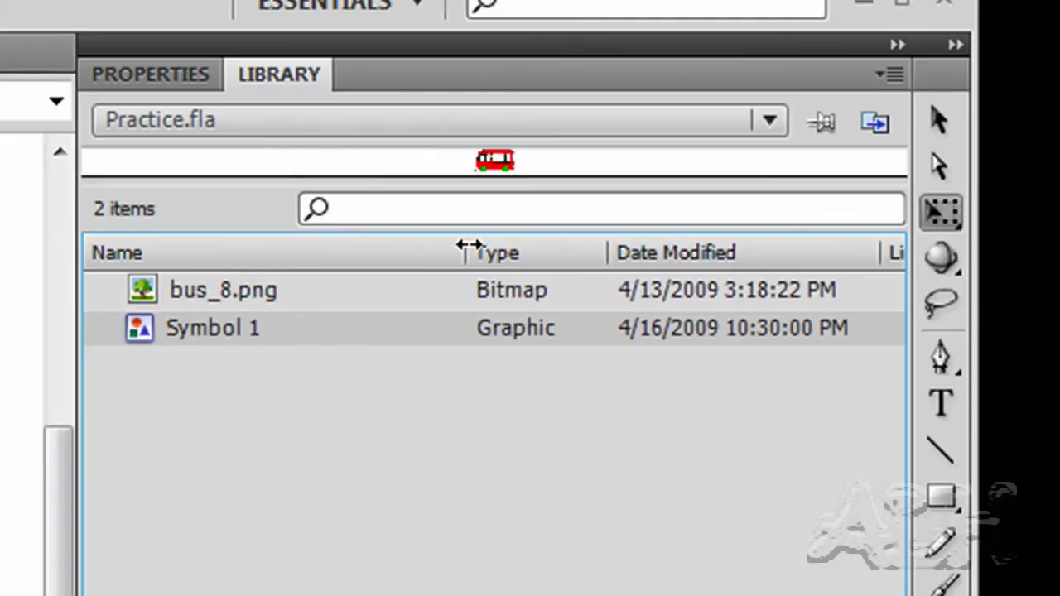
double_click(194, 332)
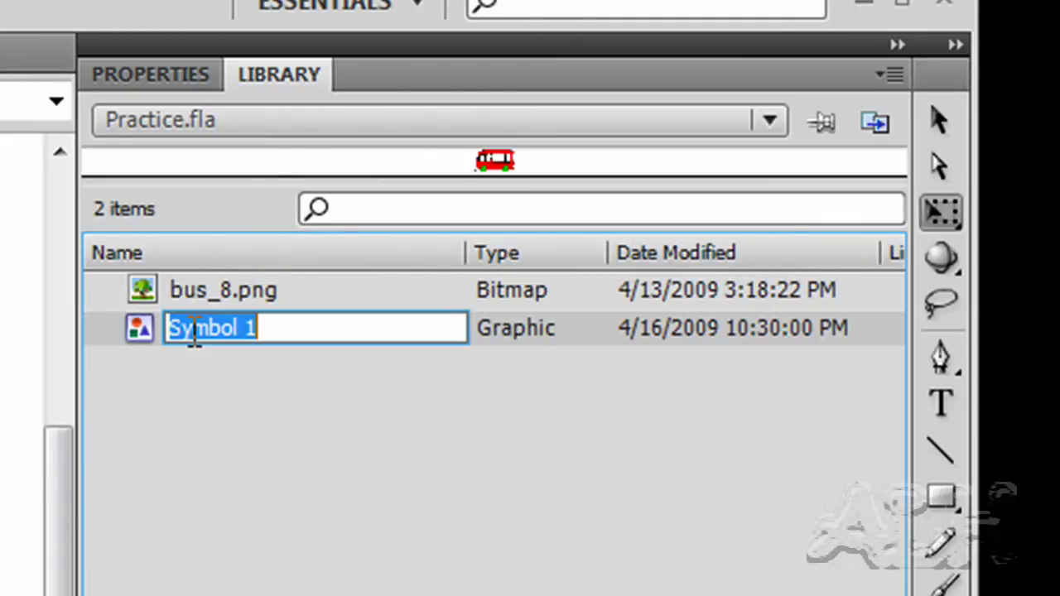
type("Bus P")
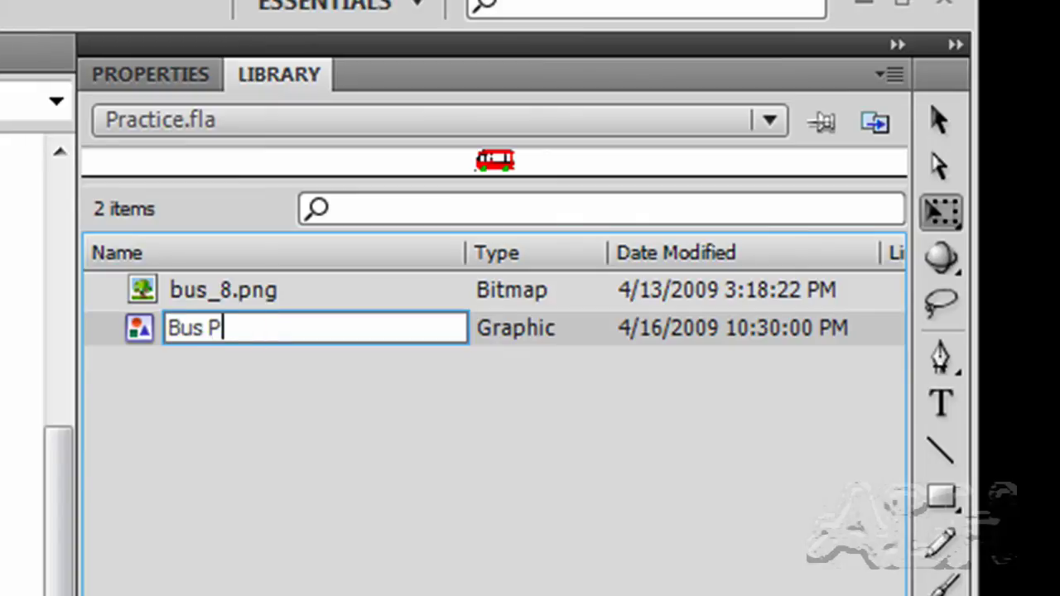
type("NG 8")
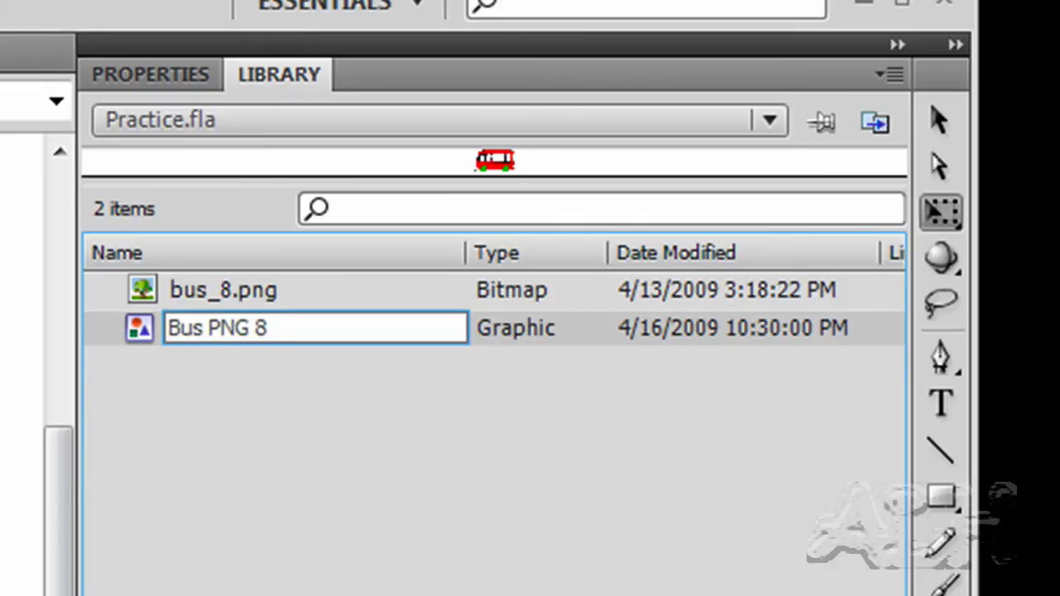
key("Return")
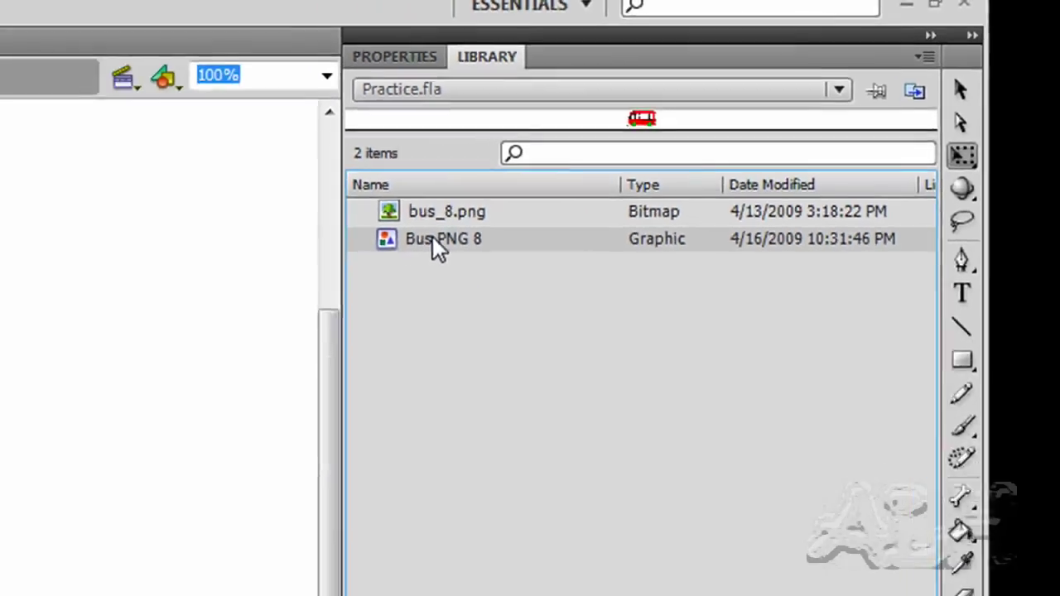
Open Bus PNG 8 for editing and view the bus_8.png bitmap's properties
double_click(205, 331)
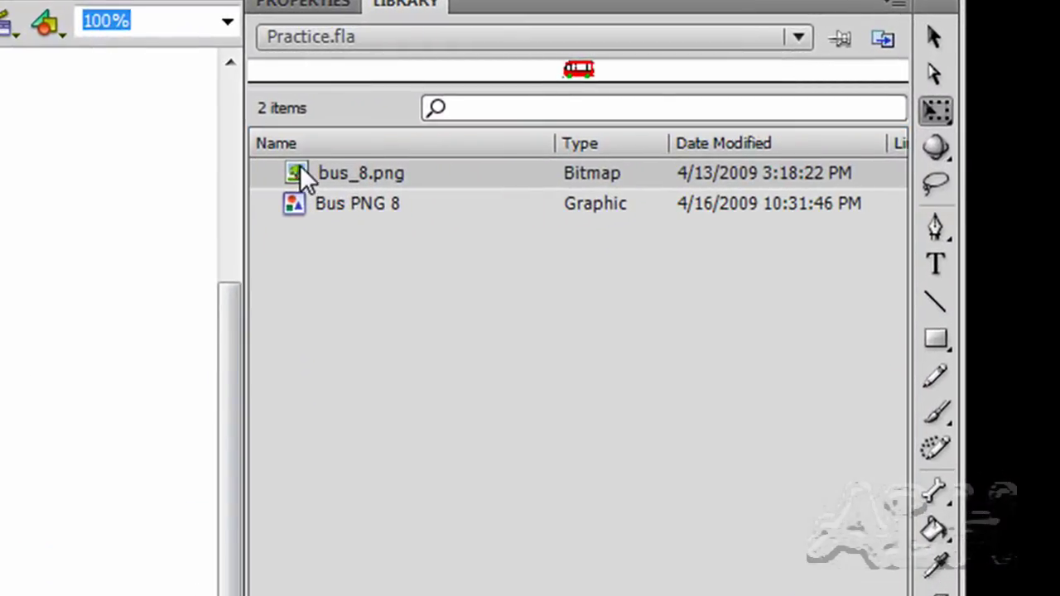
double_click(303, 170)
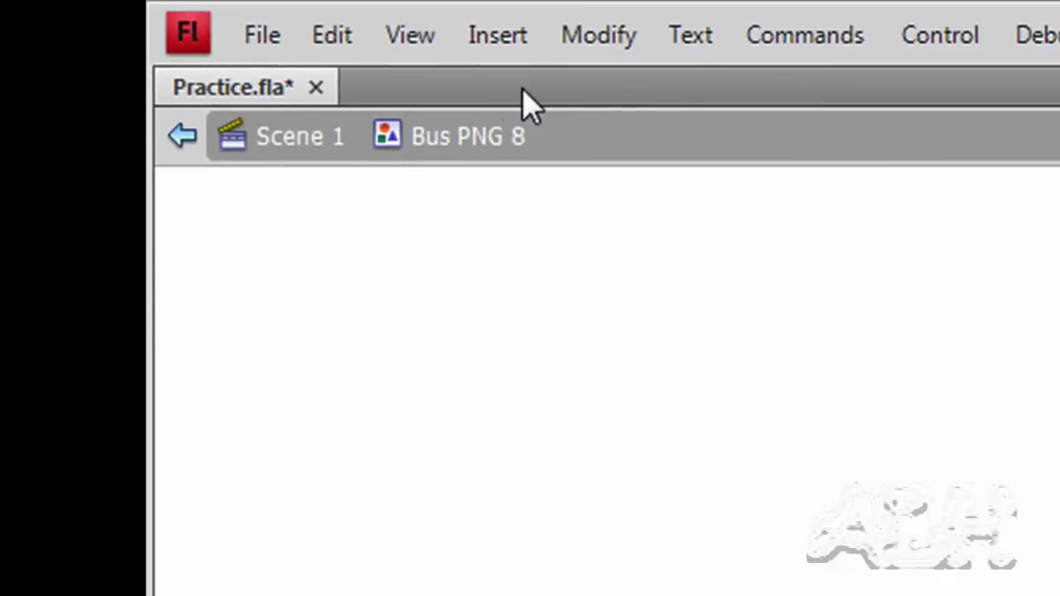
Return to Scene 1 and rename Layer 1 to bus_8.png
left_click(315, 139)
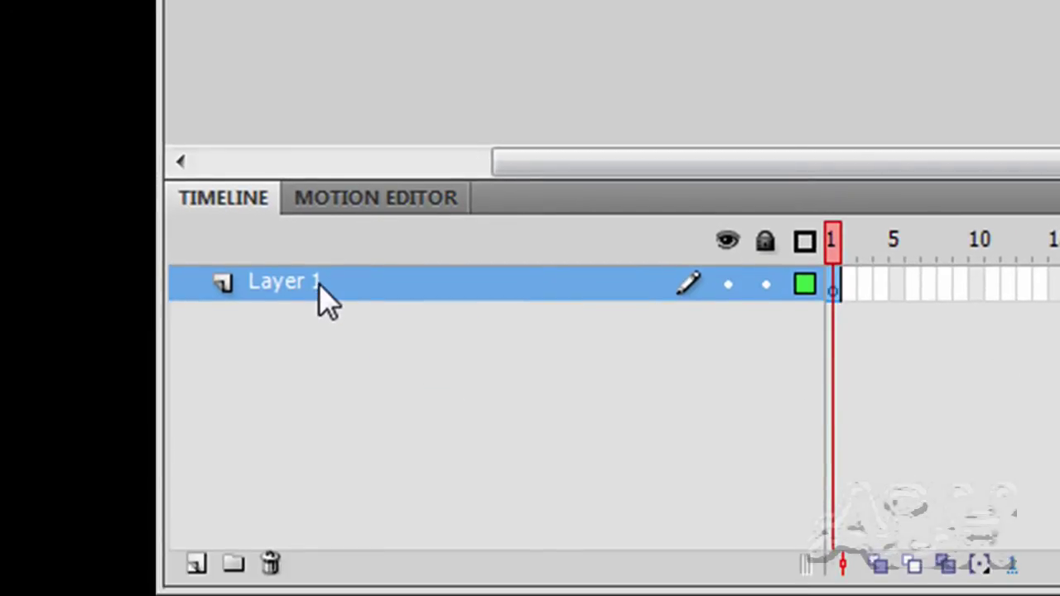
double_click(319, 283)
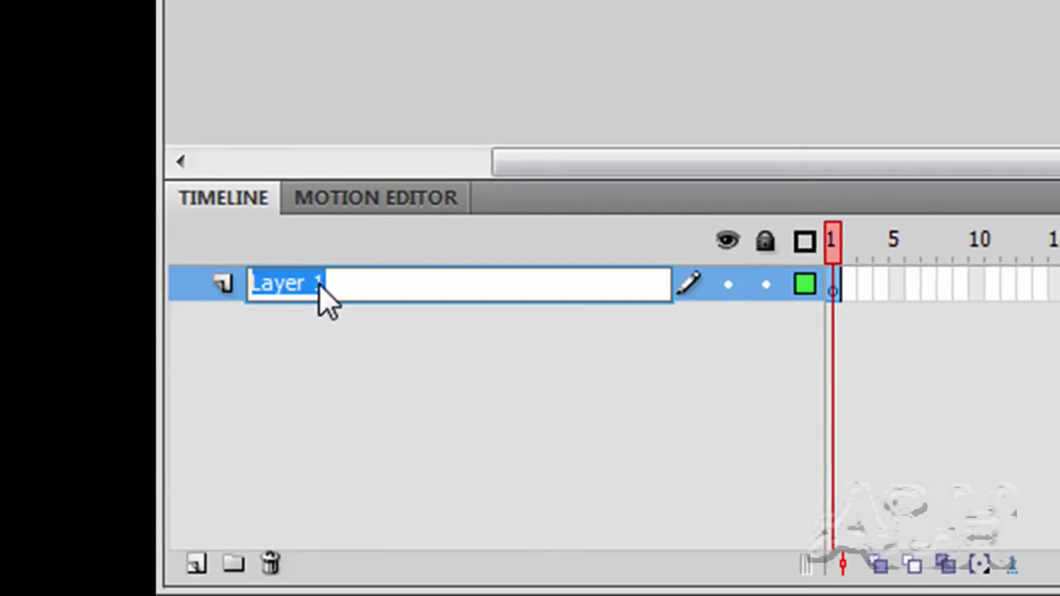
type("b")
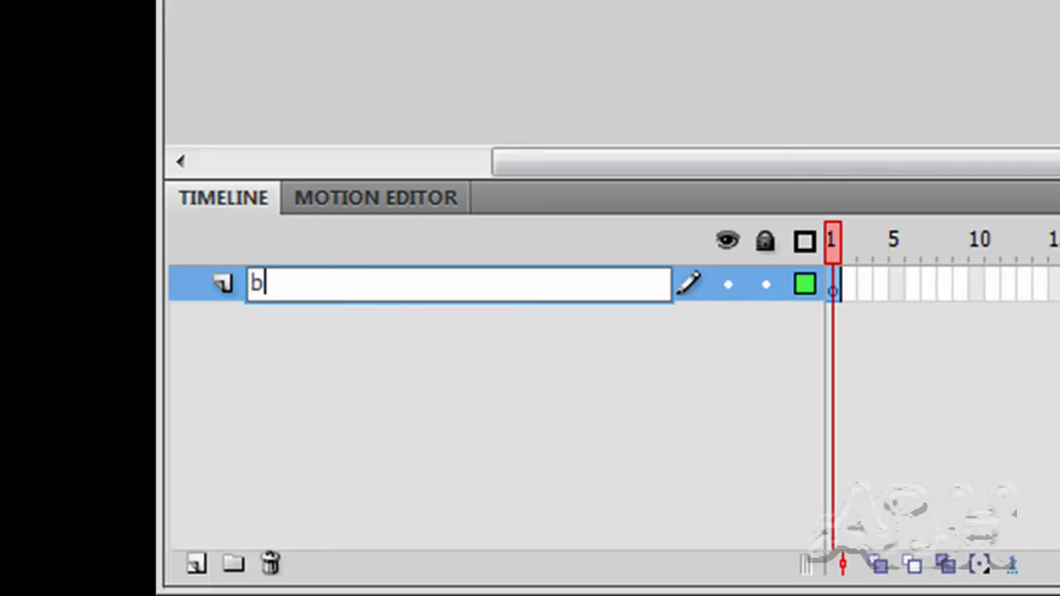
type("ug")
key("BackSpace")
type("s_8.png")
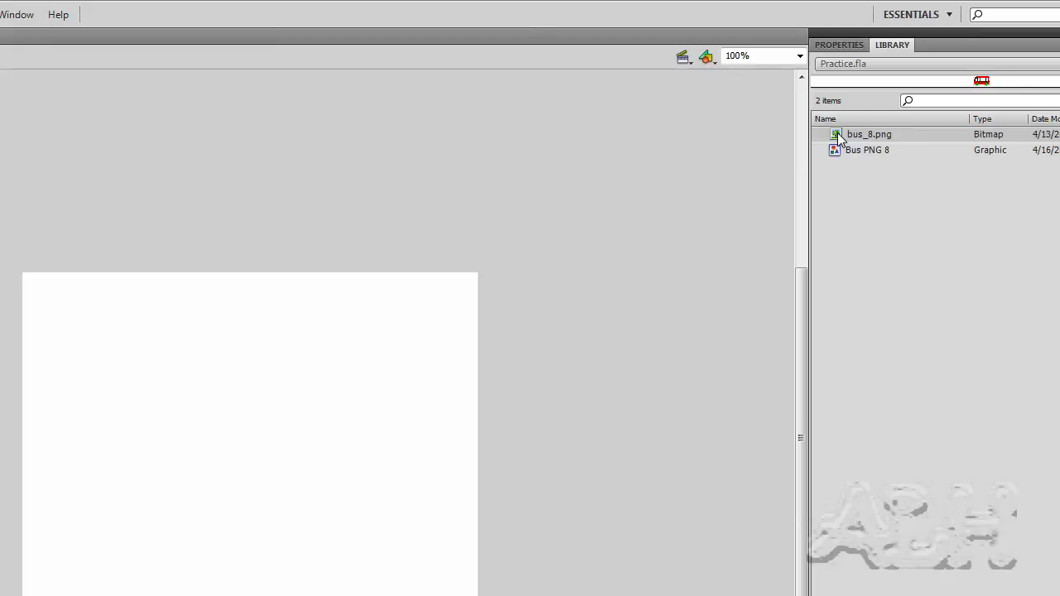
Place bus_8.png on the stage, shrink and reposition it, then add Layer 2 above
left_click_drag(837, 133, 171, 326)
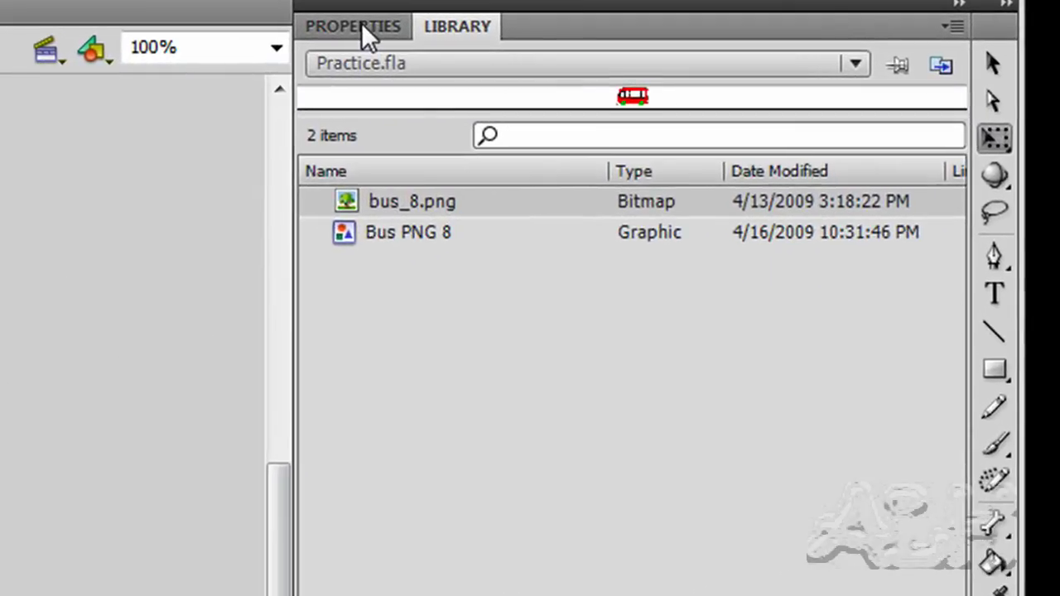
left_click(839, 45)
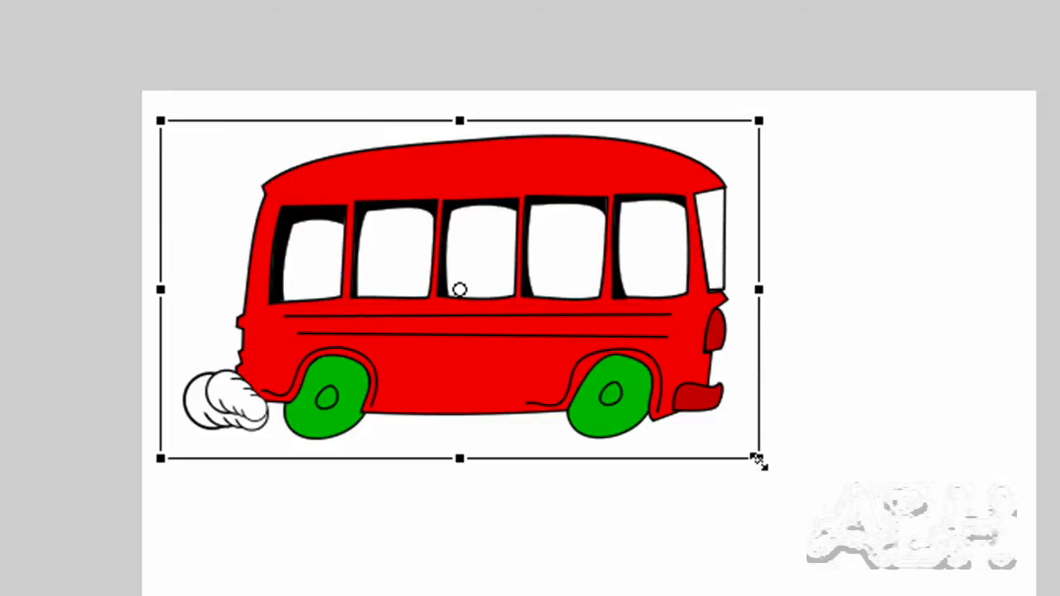
left_click_drag(758, 459, 651, 409)
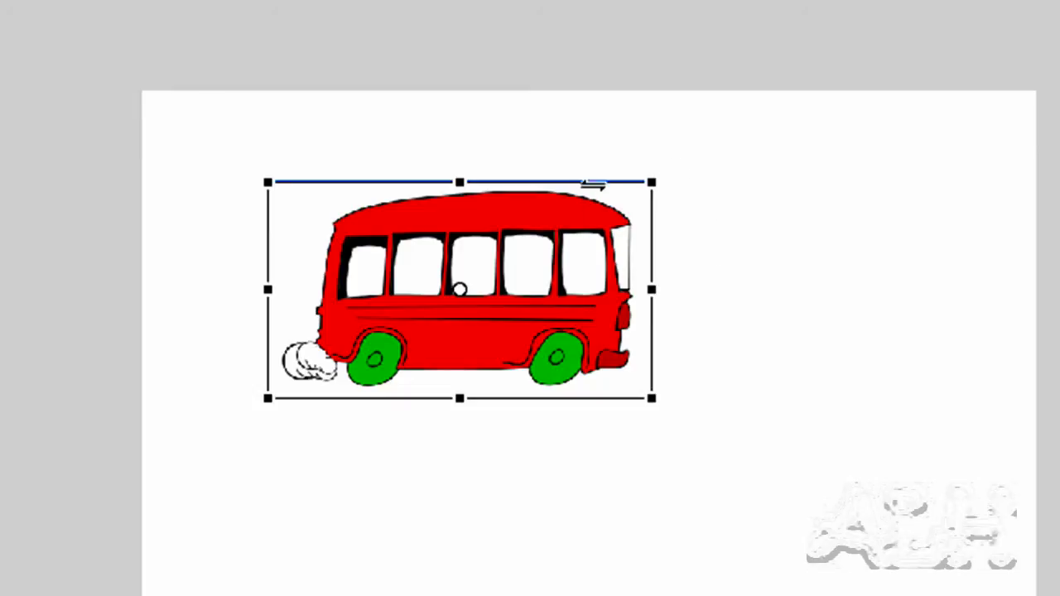
mouse_move(541, 230)
left_mouse_down()
mouse_move(485, 190)
mouse_move(523, 221)
left_mouse_up()
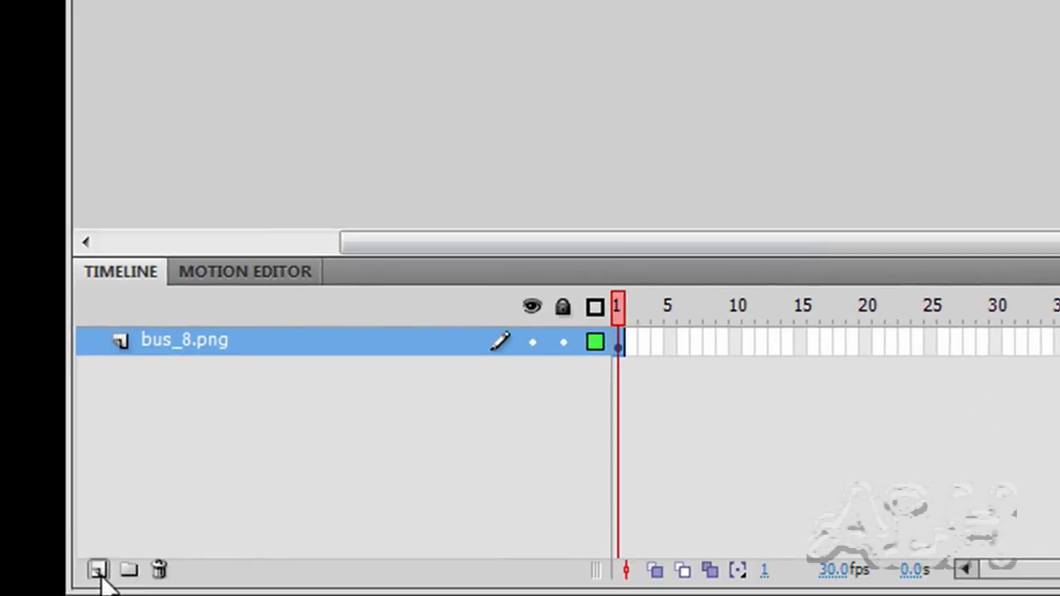
left_click(98, 569)
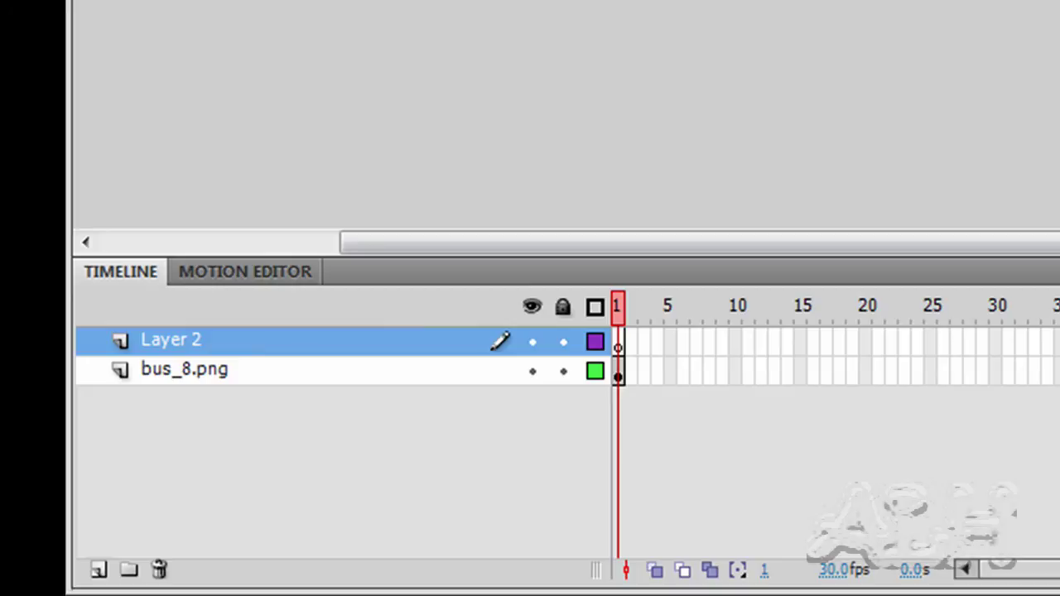
Rename Layer 2 to 'Bus PNG', place a Bus PNG 8 instance, and view its looping options
double_click(186, 336)
type("B")
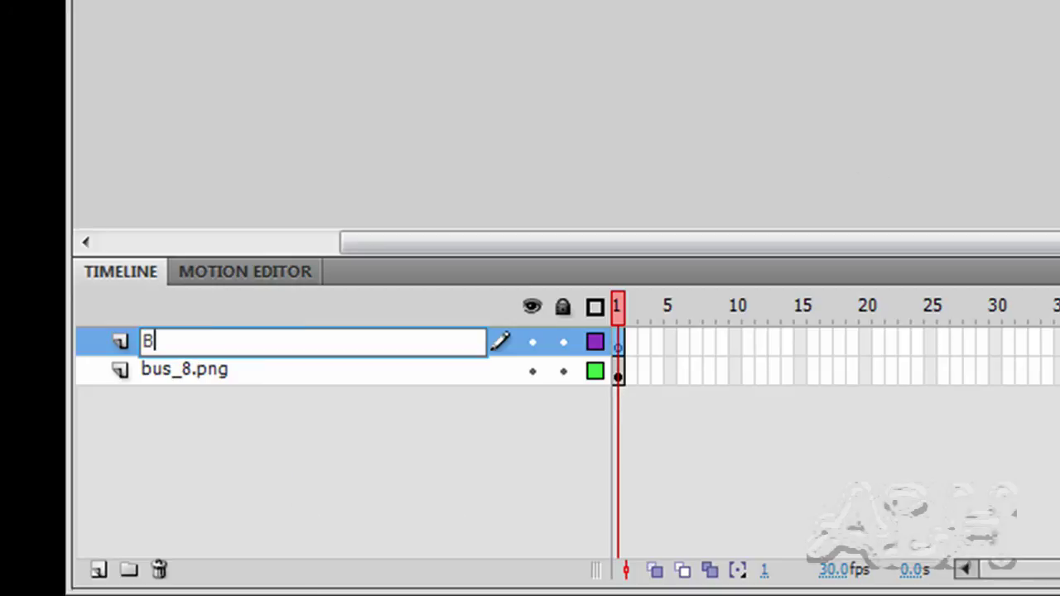
type("us PNG")
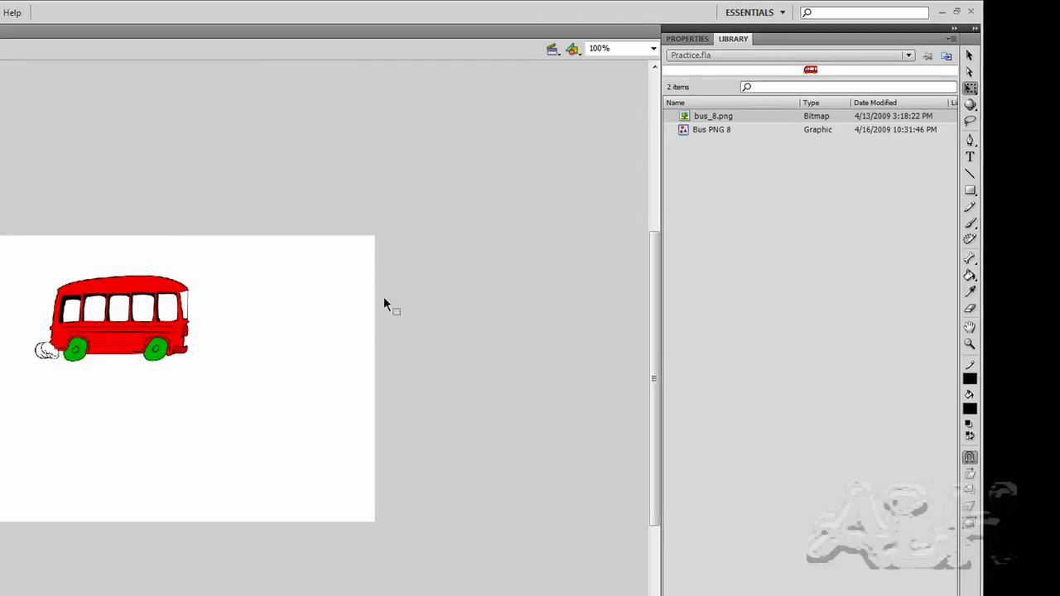
left_click_drag(686, 135, 145, 448)
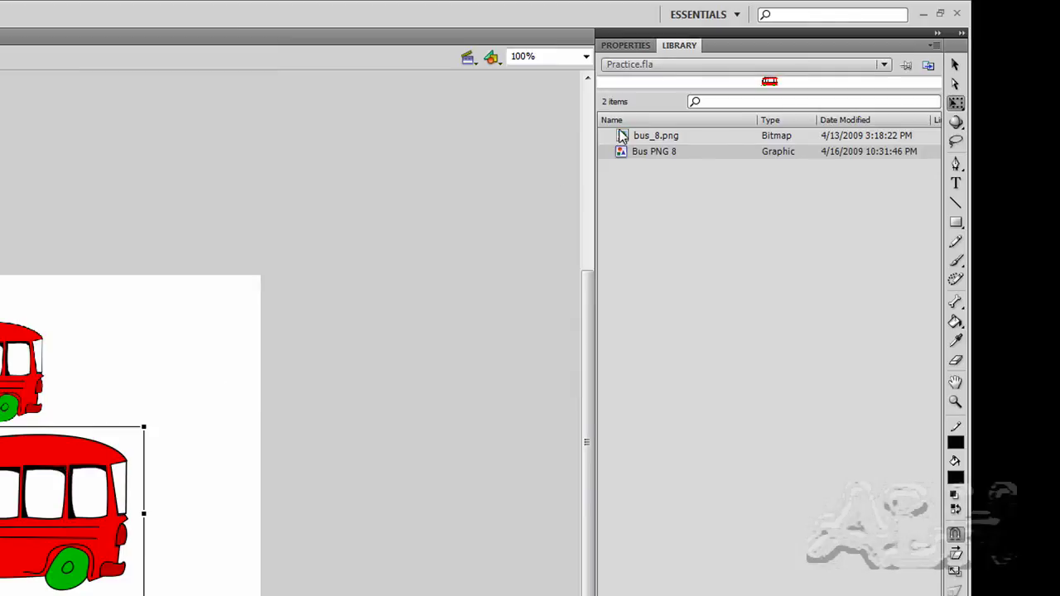
left_click(631, 46)
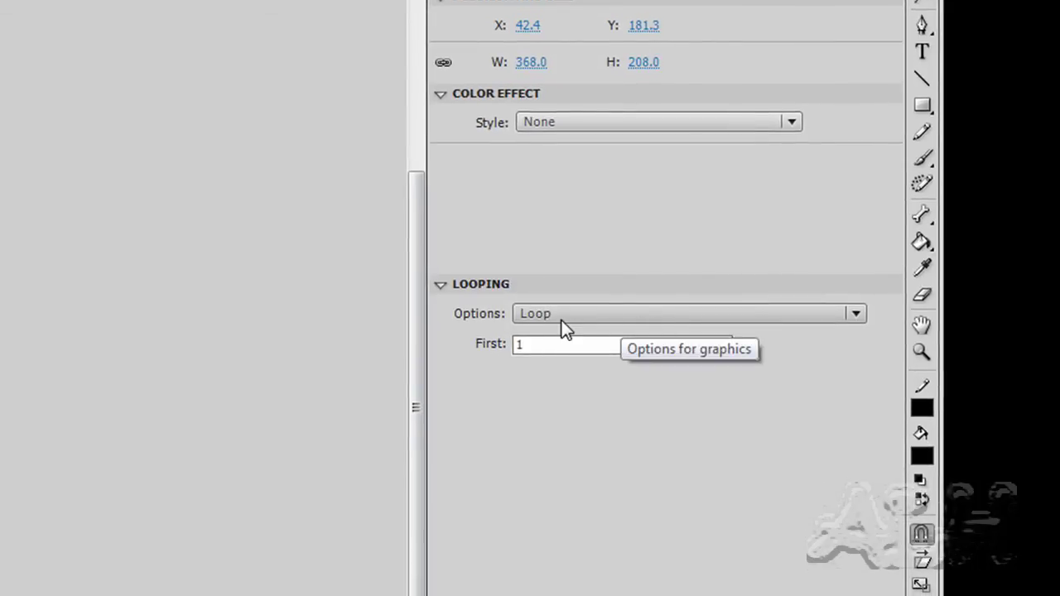
left_click(577, 314)
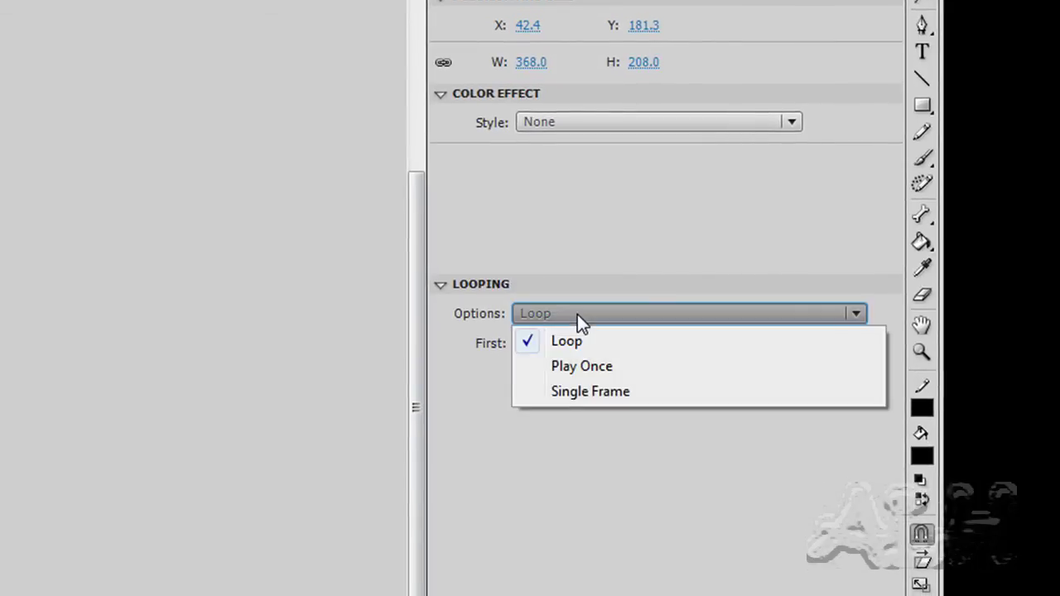